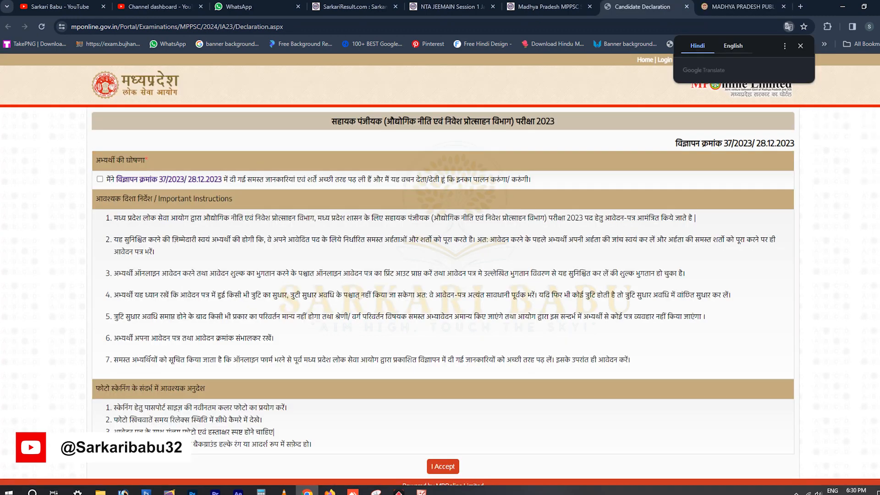
# Scroll down the MPPSC examinations page to the Assistant Registrar 2023 application form.
pyautogui.scroll(-2, 443, 275)
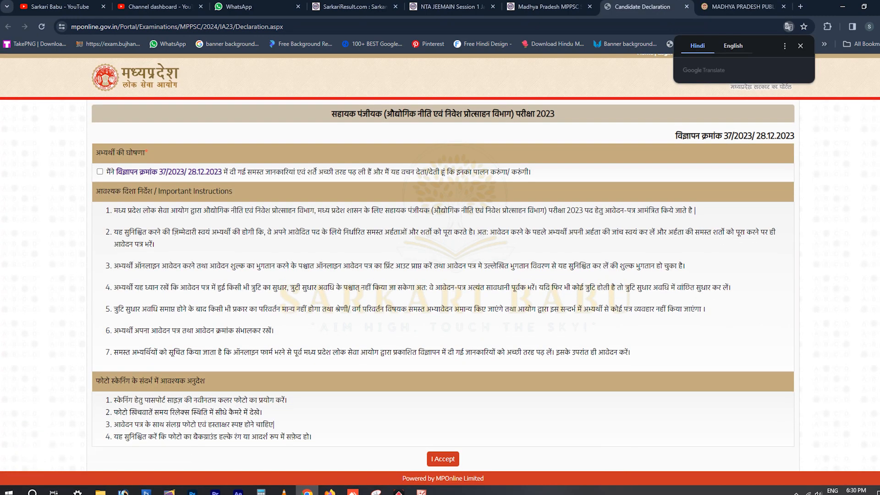
# Tick and accept the candidate declaration, then scroll the advertisement PDF to its vacancy table.
pyautogui.click(100, 172)
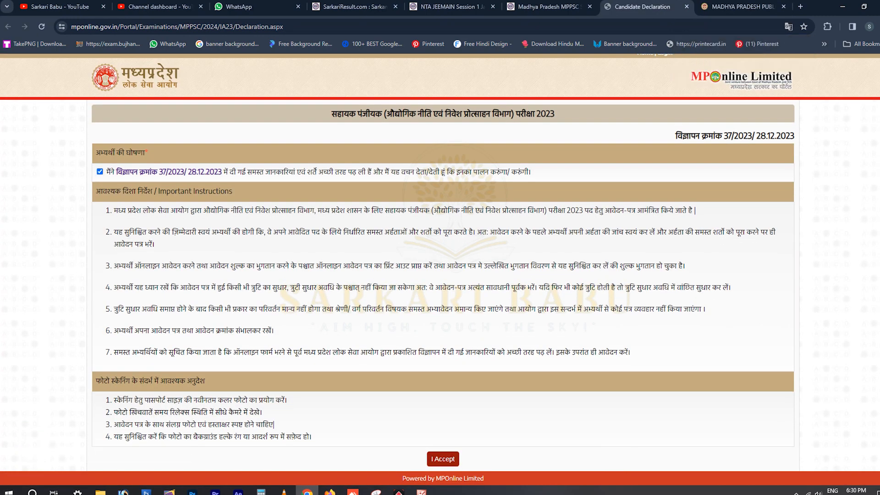
pyautogui.click(442, 459)
pyautogui.press('Return')
pyautogui.scroll(-15, 305, 255)
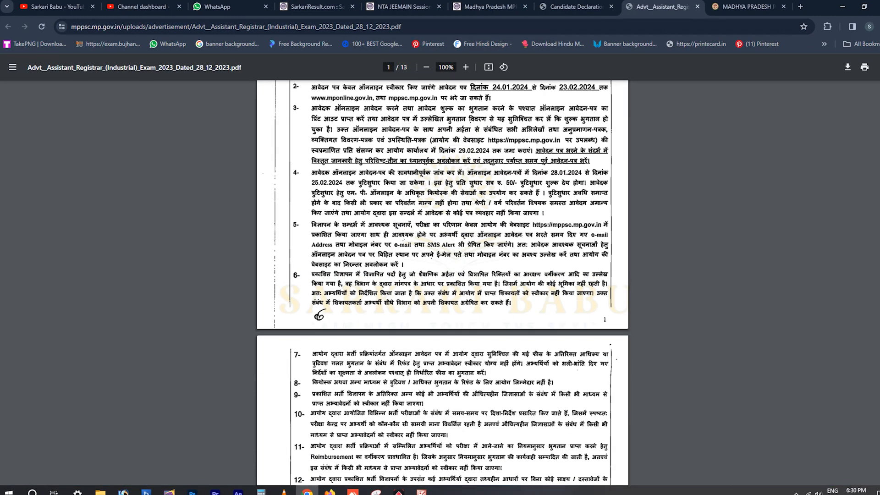
pyautogui.scroll(-5, 442, 283)
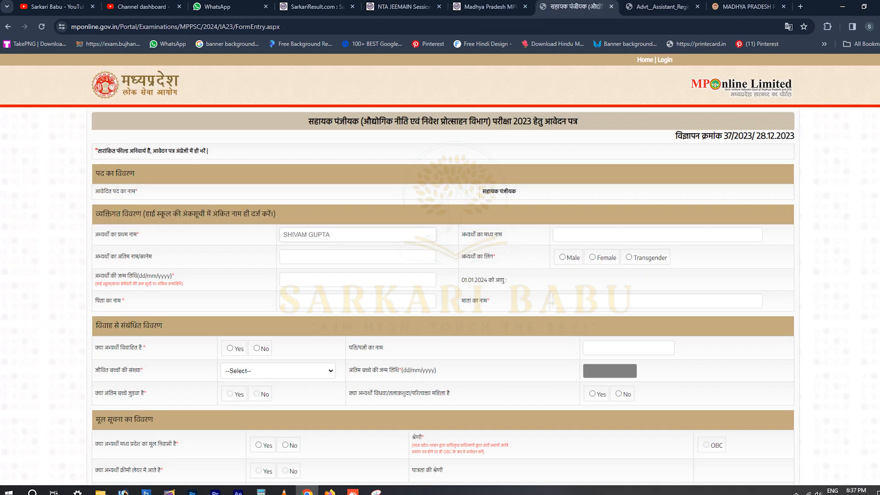
# Correct the applicant's first name, enter the last name and dismiss the full-name warning.
pyautogui.press('BackSpace')
pyautogui.press('BackSpace')
pyautogui.press('BackSpace')
pyautogui.press('BackSpace')
pyautogui.press('BackSpace')
pyautogui.press('BackSpace')
pyautogui.press('Tab')
pyautogui.press('Tab')
pyautogui.write('Gu')
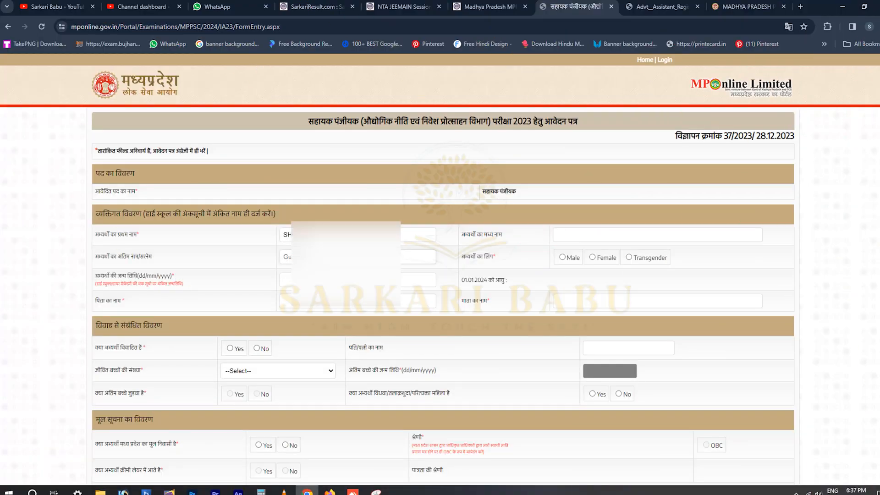
pyautogui.press('Tab')
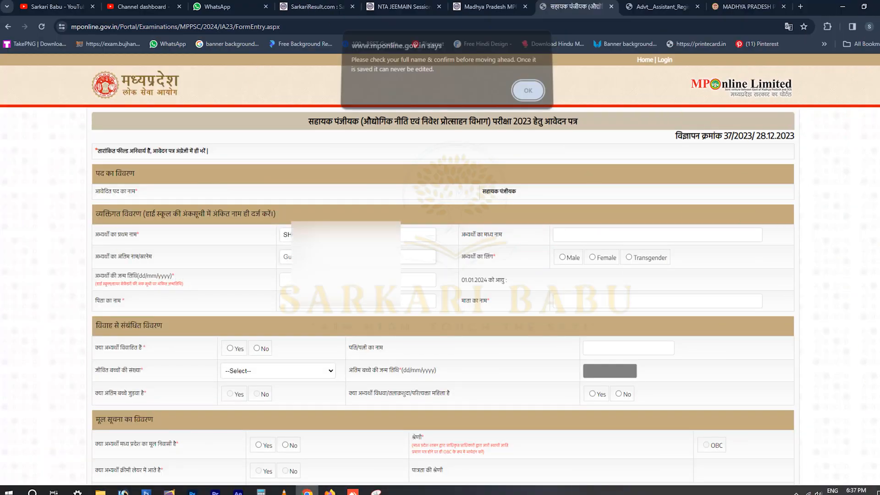
pyautogui.press('Return')
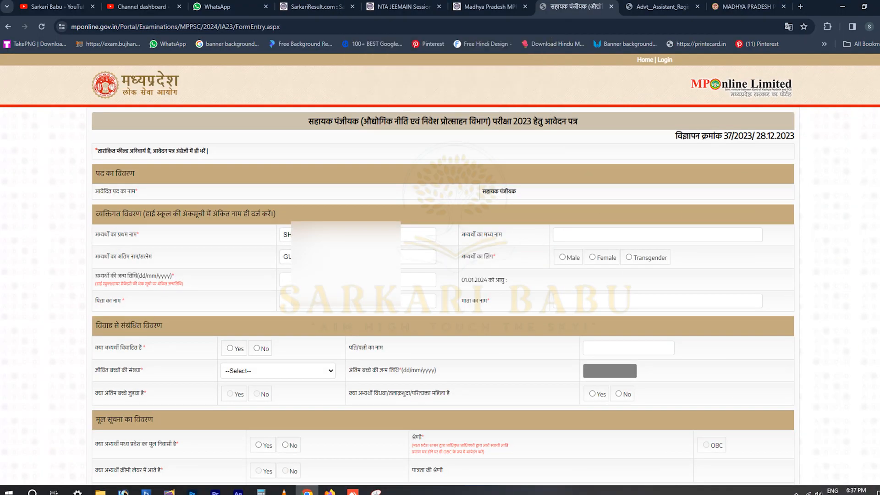
# Set gender to Male and enter the date of birth so the age is calculated.
pyautogui.click(563, 257)
pyautogui.click(358, 280)
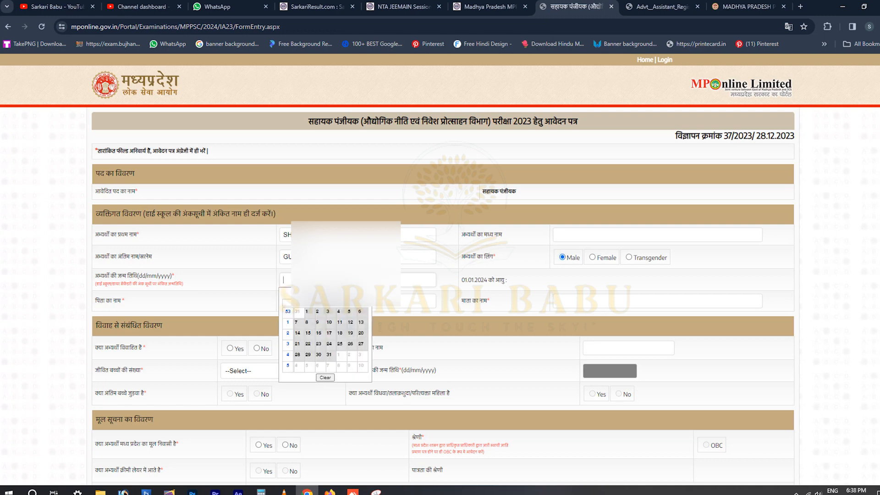
pyautogui.write('10/')
pyautogui.press('Tab')
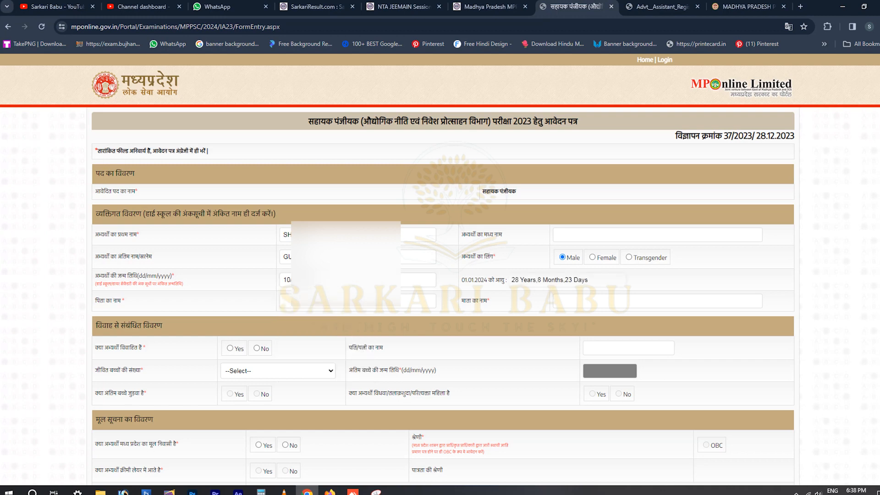
# Enter the father's and mother's names.
pyautogui.press('Tab')
pyautogui.write('R')
pyautogui.press('Tab')
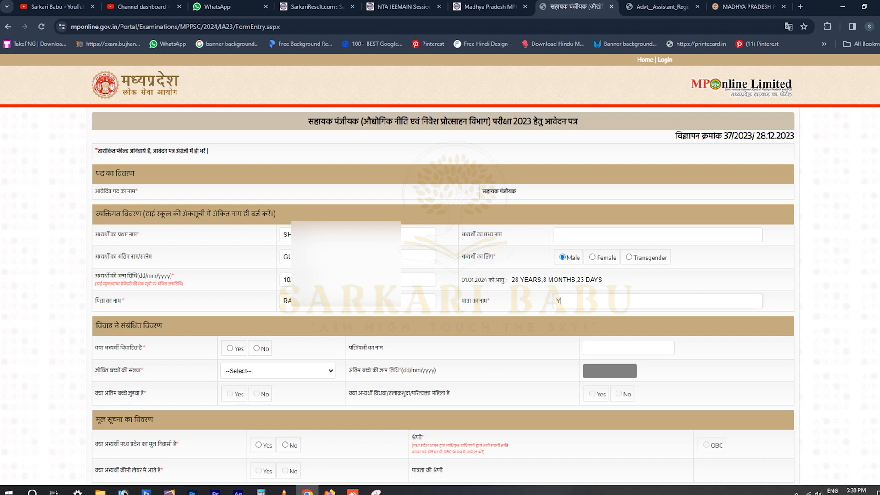
# Mark the applicant unmarried, set Madhya Pradesh domicile to Yes, and choose the OBC category.
pyautogui.scroll(-2, 440, 275)
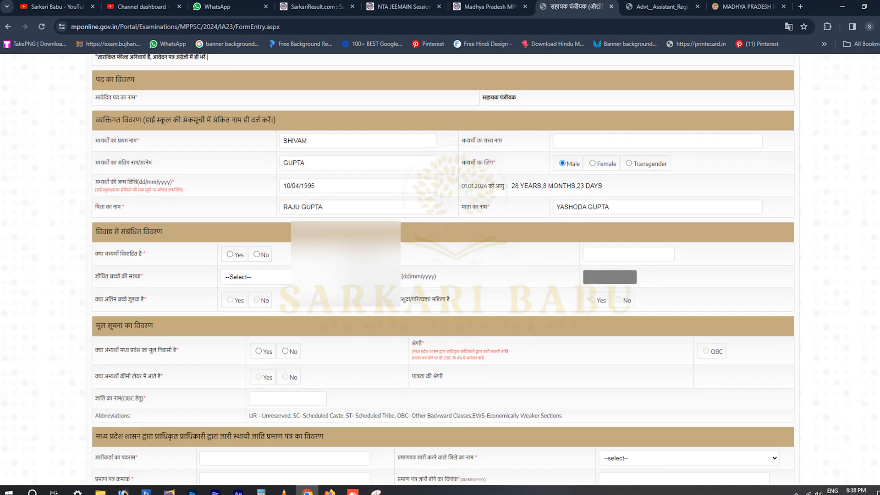
pyautogui.click(256, 254)
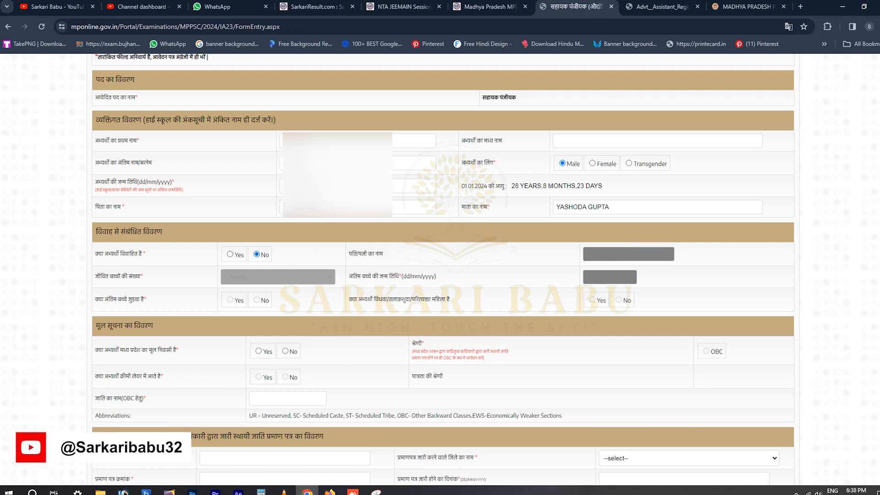
pyautogui.scroll(-2, 443, 270)
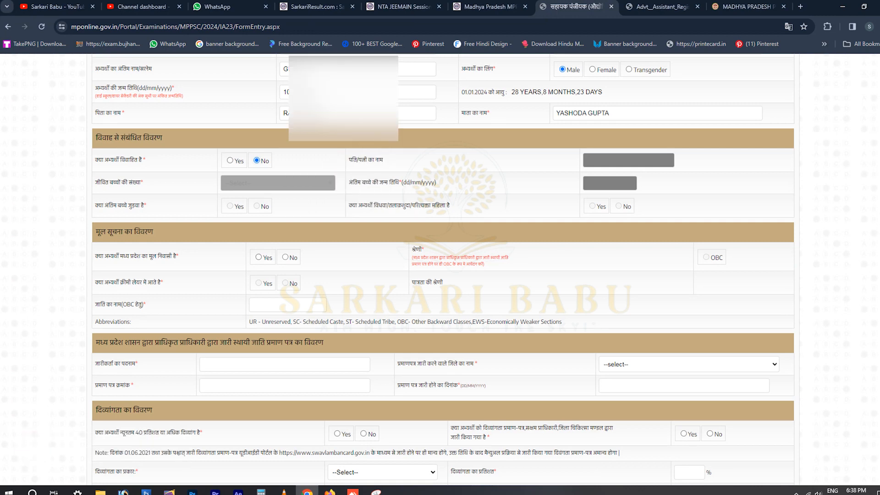
pyautogui.click(286, 257)
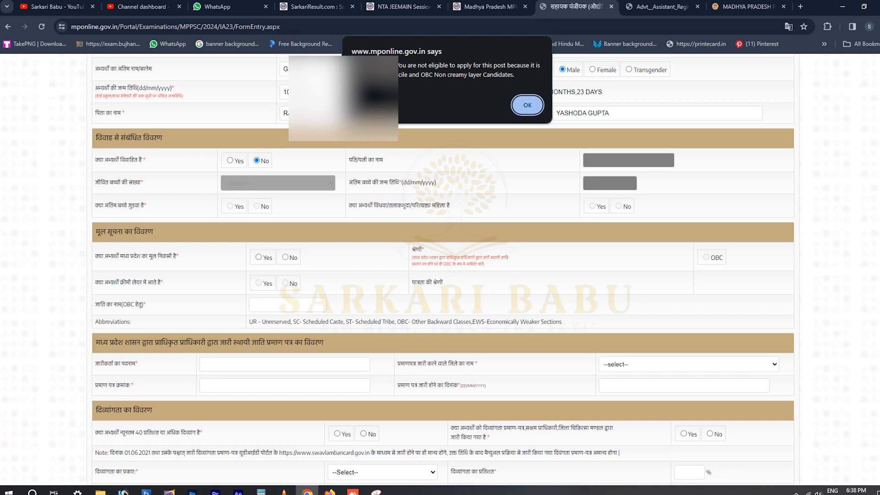
pyautogui.press('Return')
pyautogui.click(259, 257)
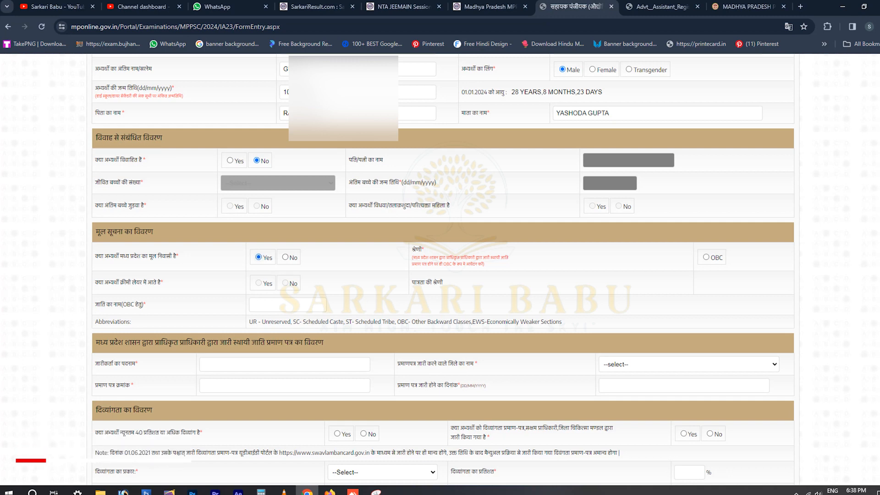
pyautogui.click(706, 257)
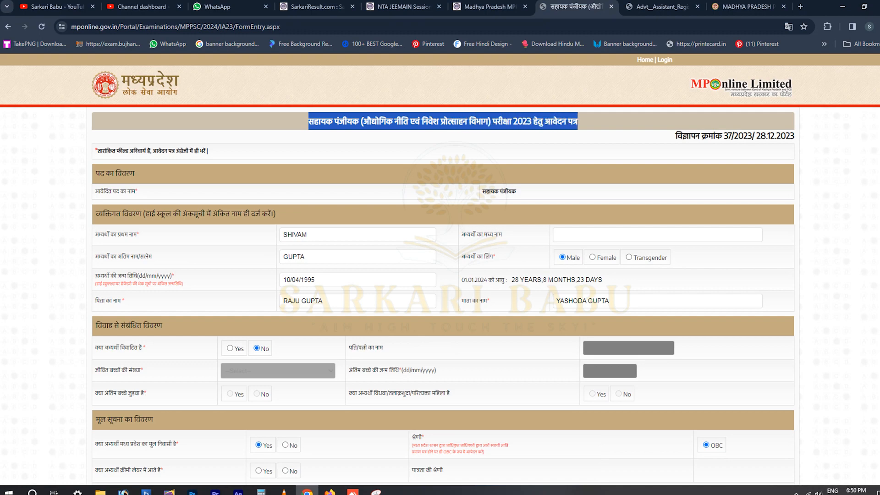
# Mark non-creamy layer, enter caste ABC and issuing authority TEHSILDAR.
pyautogui.scroll(-7, 440, 275)
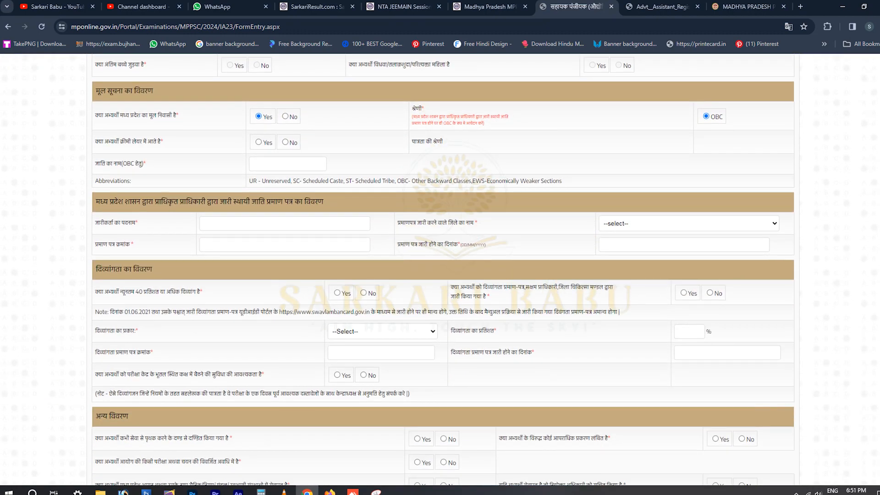
pyautogui.click(285, 142)
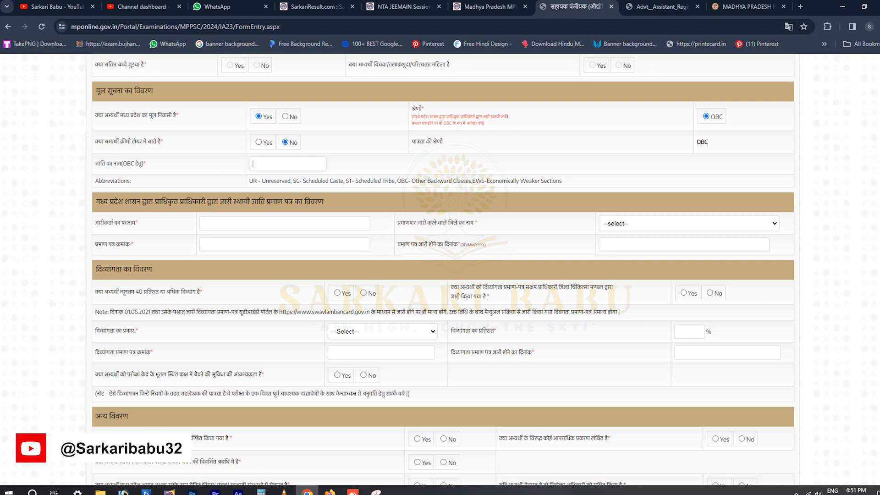
pyautogui.write('ABc')
pyautogui.press('BackSpace')
pyautogui.write('C')
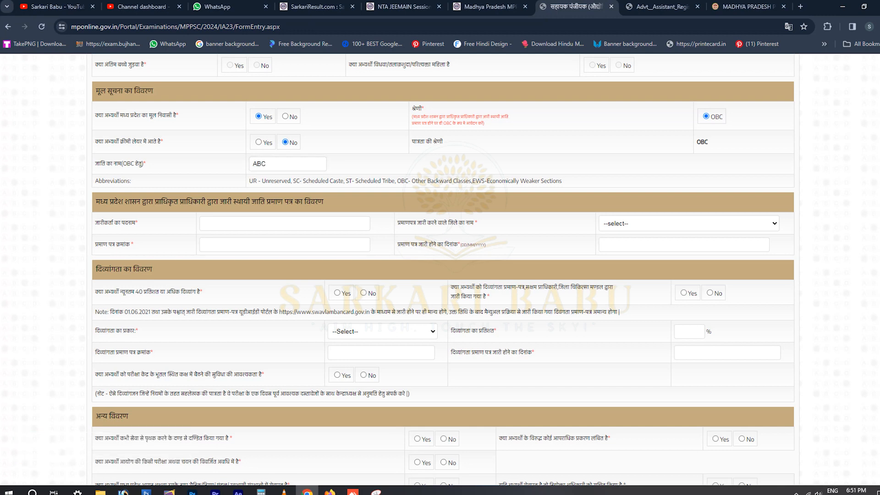
pyautogui.write('TEHSILDAR')
# Set issuing district Katni, enter the certificate number and issue date 10/01/2024.
pyautogui.click(689, 224)
pyautogui.scroll(-2, 685, 294)
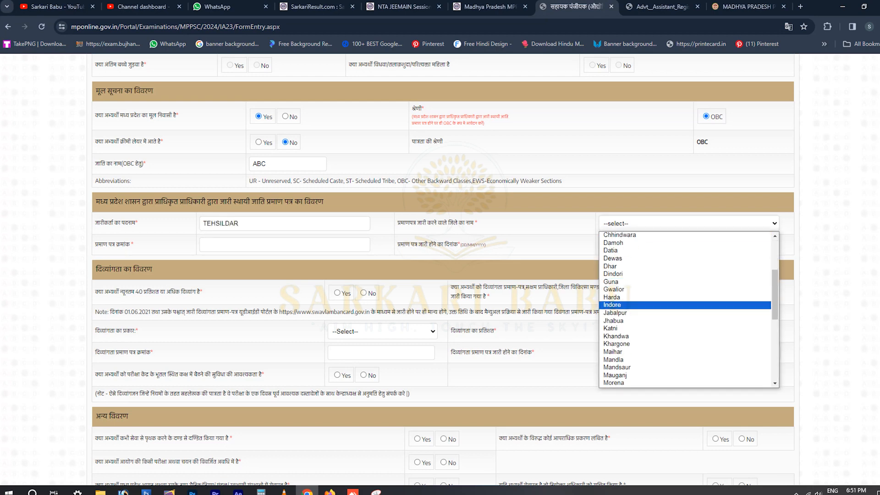
pyautogui.click(614, 329)
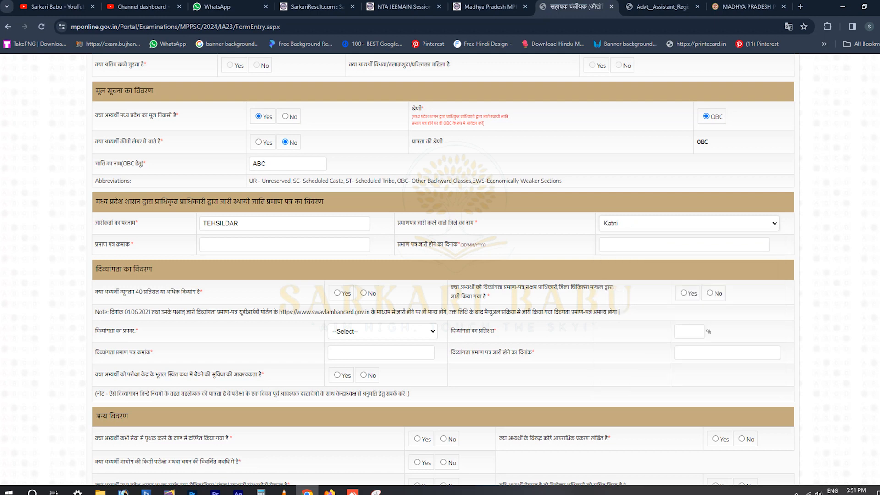
pyautogui.write('123456789')
pyautogui.press('Tab')
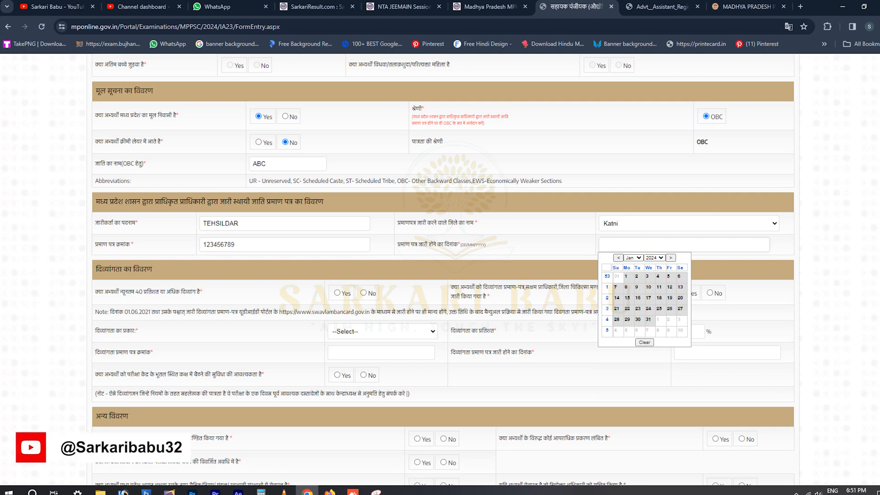
pyautogui.write('10/01/2024')
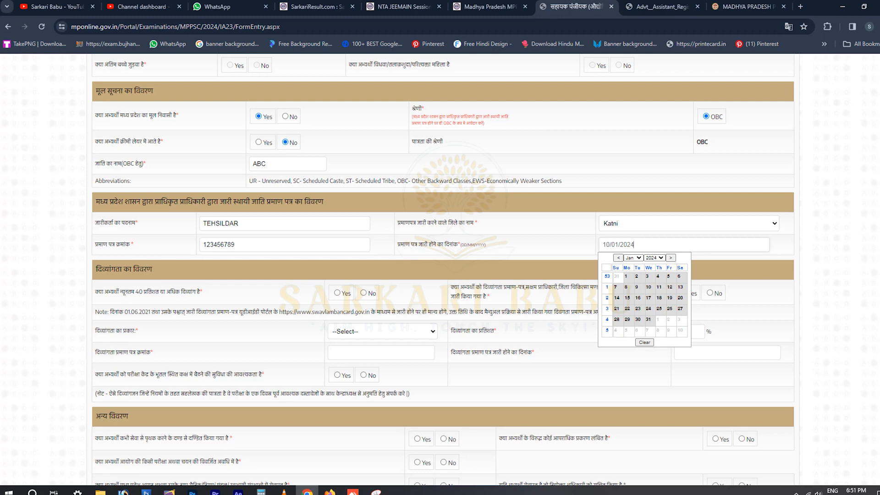
pyautogui.press('Tab')
pyautogui.scroll(-2, 443, 269)
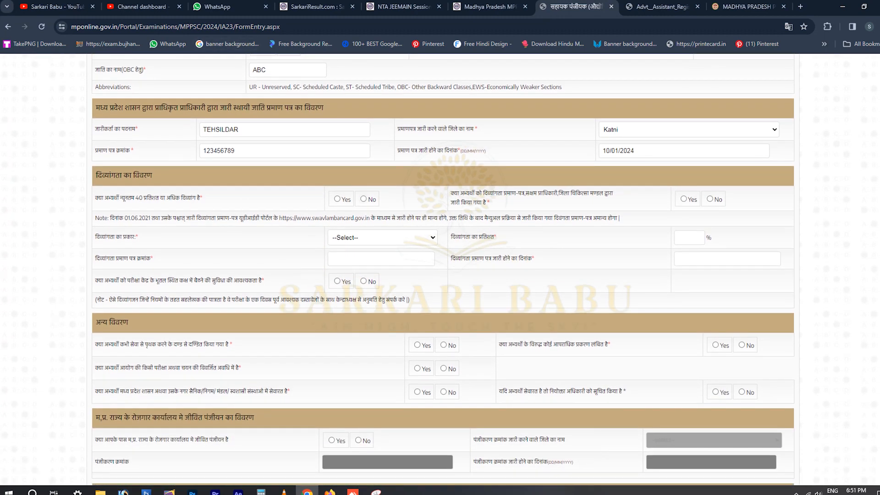
# Answer No to the disability, dismissal, debarment and MP government service questions.
pyautogui.click(363, 199)
pyautogui.scroll(-2, 443, 270)
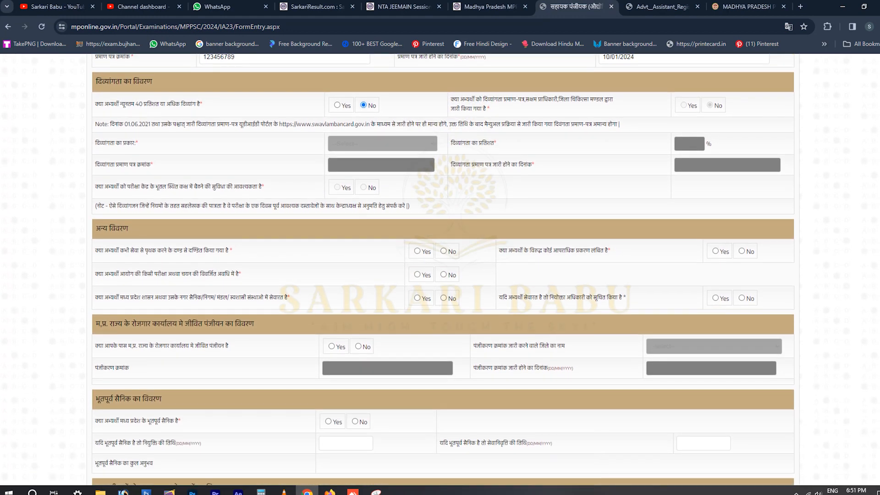
pyautogui.click(444, 252)
pyautogui.click(443, 275)
pyautogui.click(443, 298)
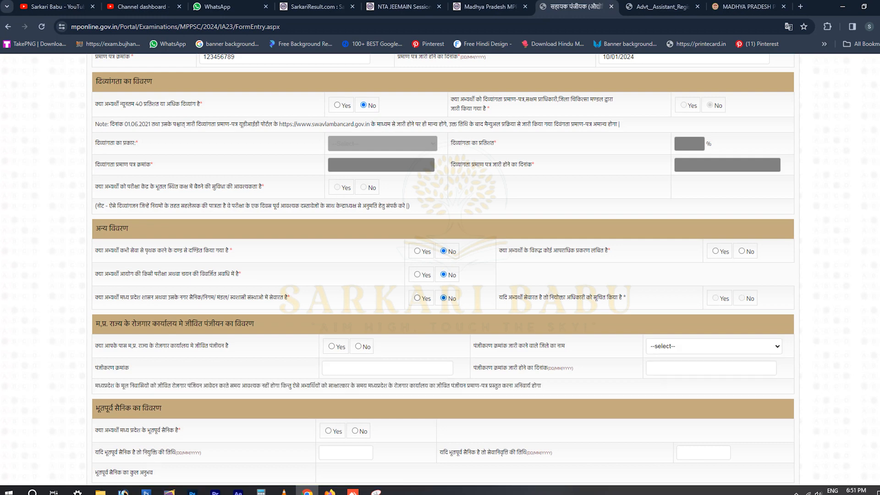
pyautogui.click(417, 298)
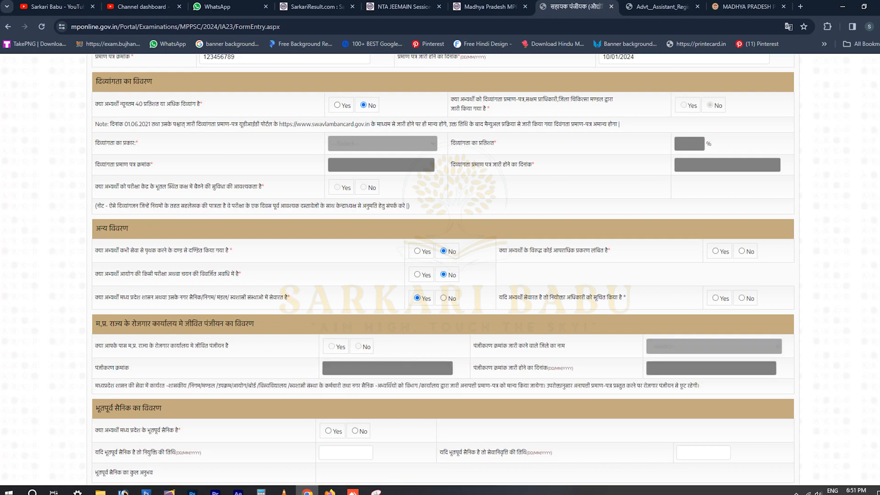
pyautogui.click(444, 298)
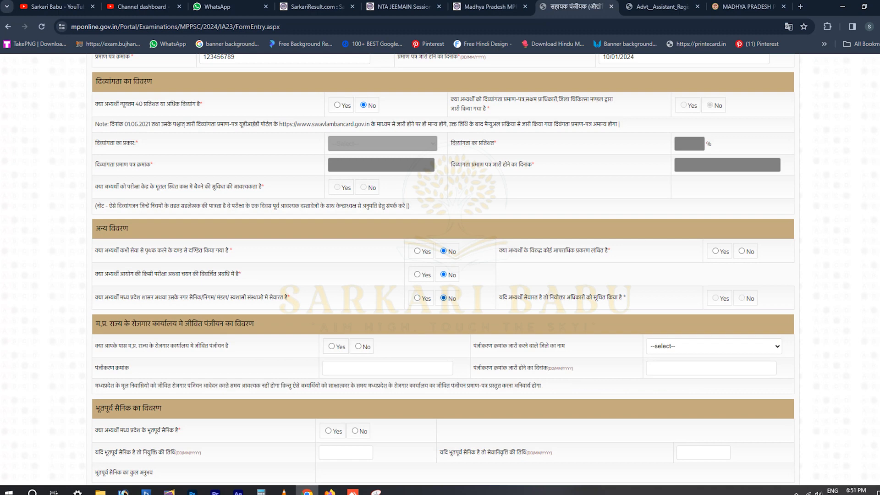
pyautogui.scroll(-1, 443, 269)
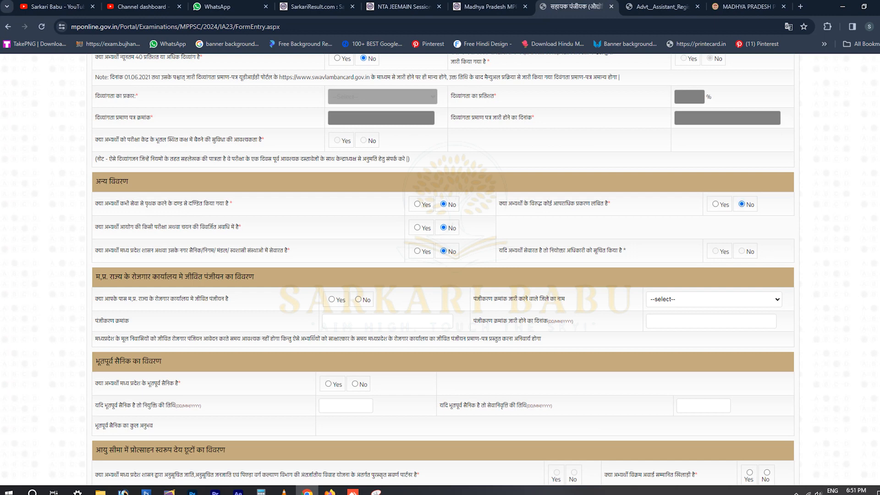
pyautogui.scroll(-1, 442, 270)
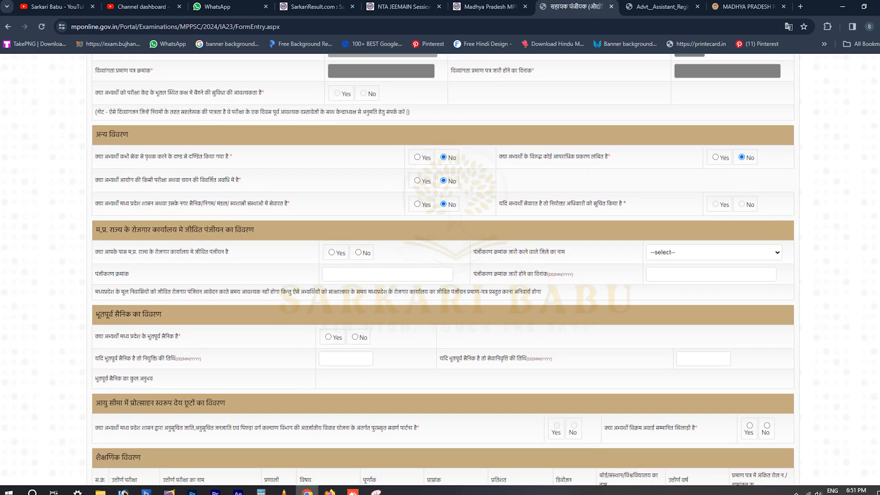
# Answer No to live employment registration and to ex-serviceman status.
pyautogui.click(358, 253)
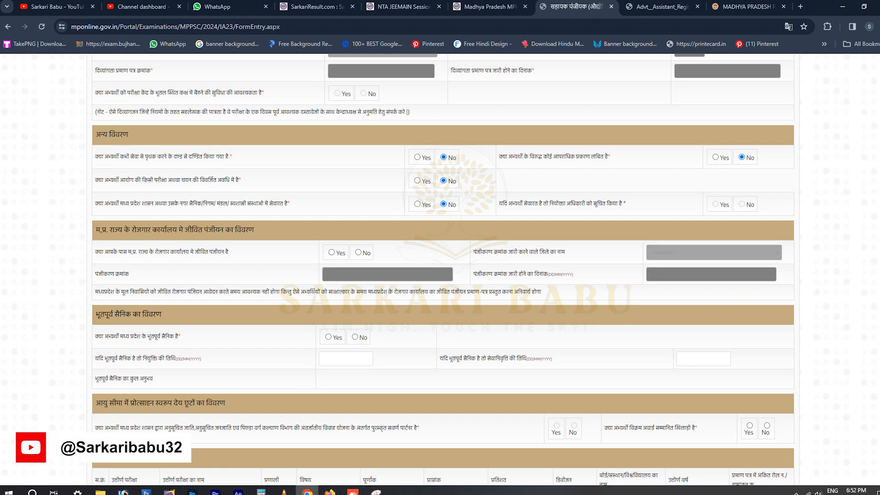
pyautogui.click(331, 252)
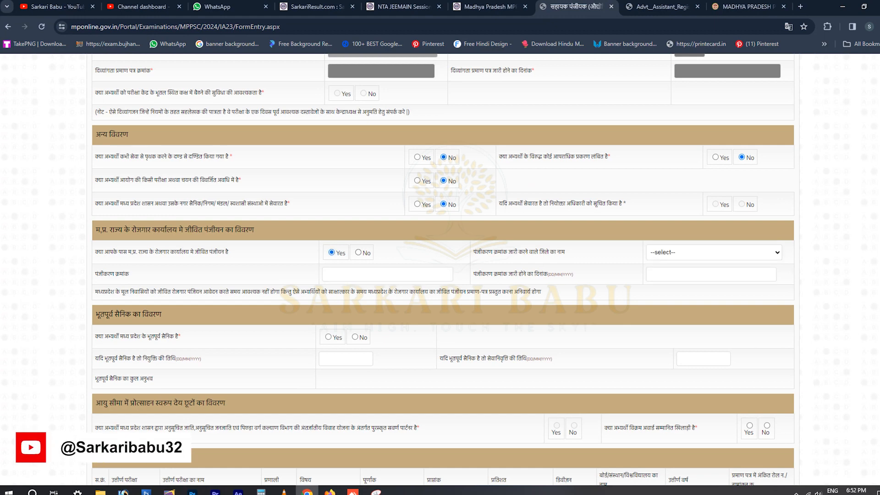
pyautogui.click(358, 253)
pyautogui.click(331, 253)
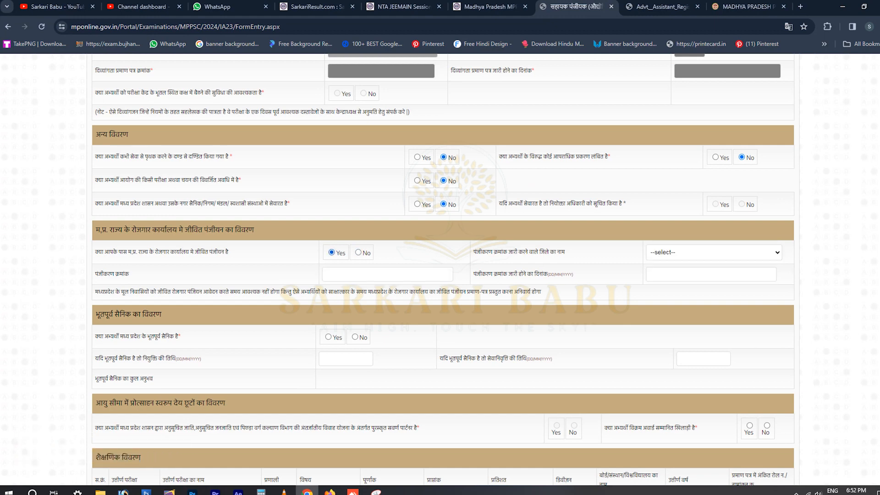
pyautogui.scroll(-1, 443, 270)
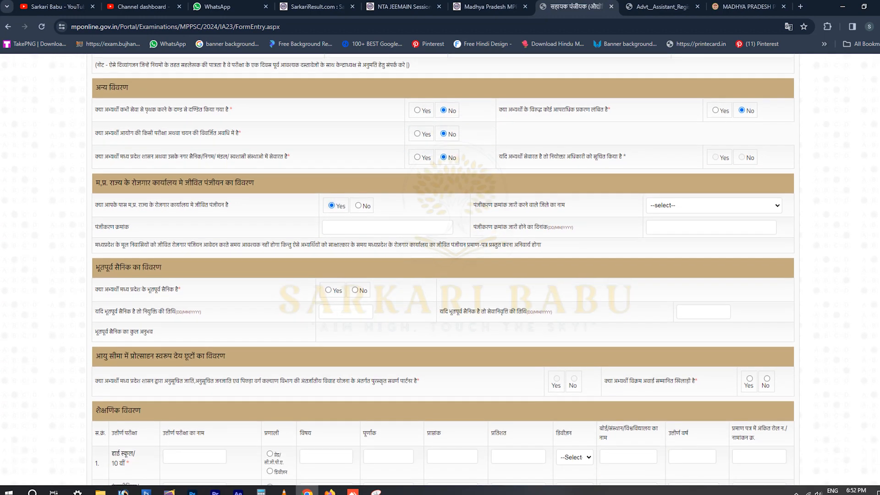
pyautogui.click(358, 205)
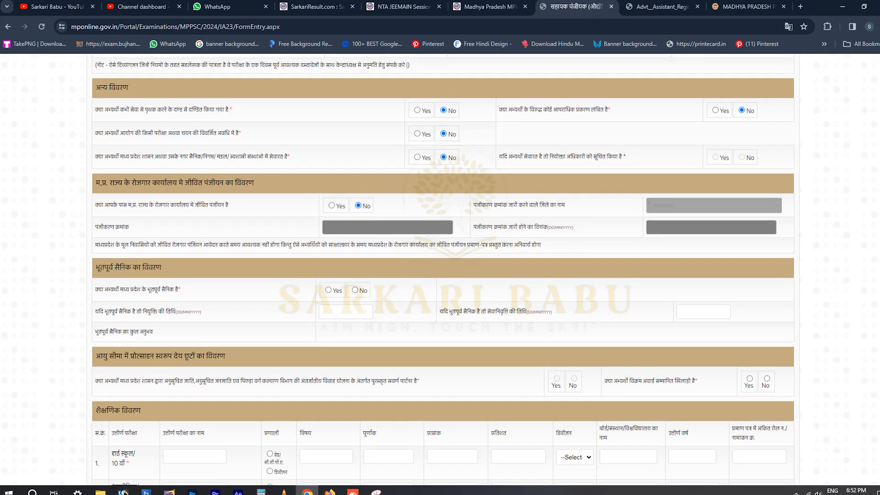
pyautogui.scroll(-1, 442, 271)
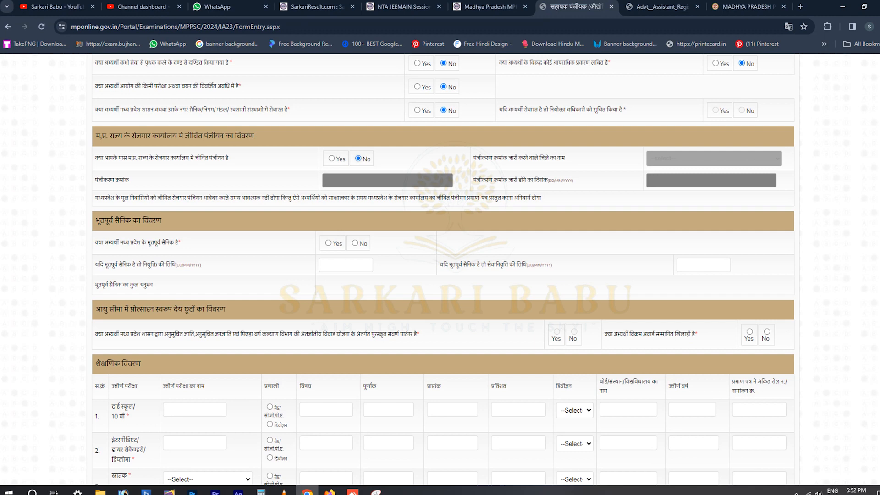
pyautogui.click(355, 243)
pyautogui.scroll(-2, 442, 269)
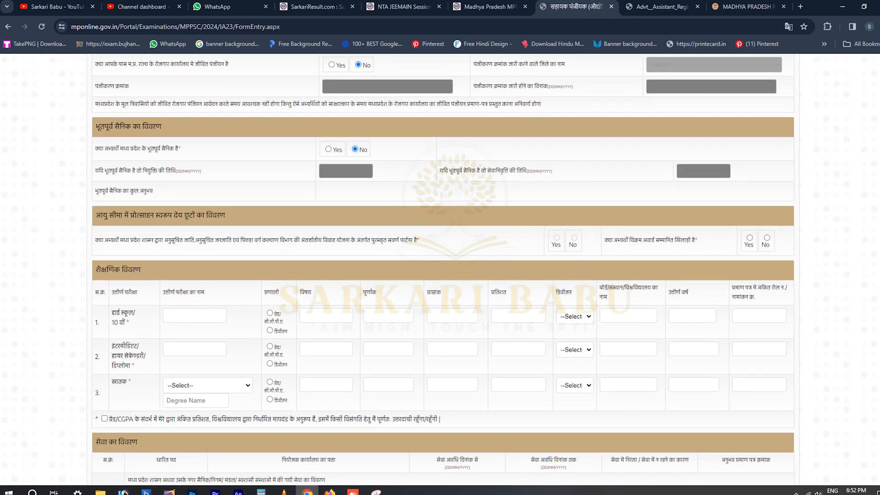
# Fill the high school row: MP BOARD, grade/CGPA marking, ABC SUBJECT, 88 percent, First division.
pyautogui.scroll(-1, 443, 270)
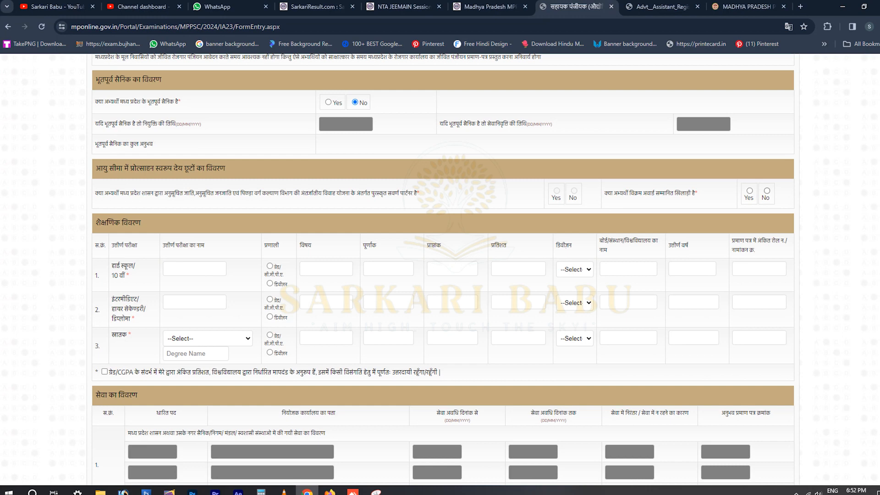
pyautogui.scroll(-1, 443, 270)
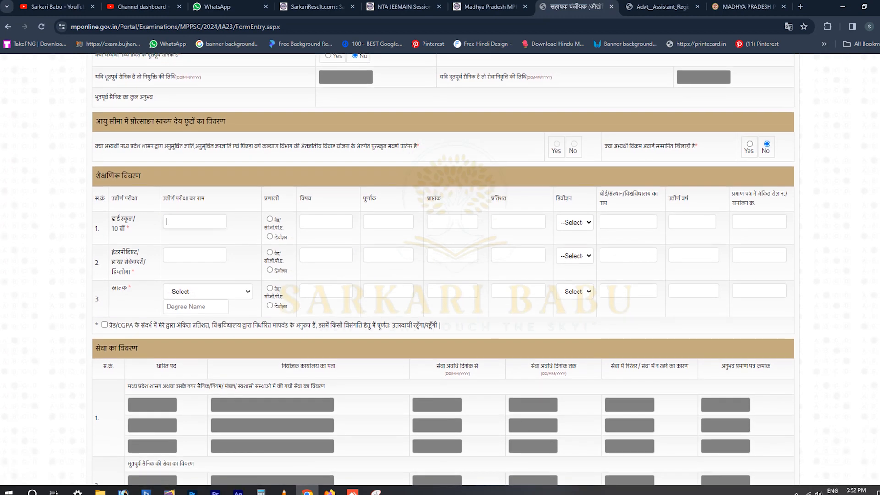
pyautogui.write('MP BOARD')
pyautogui.click(270, 219)
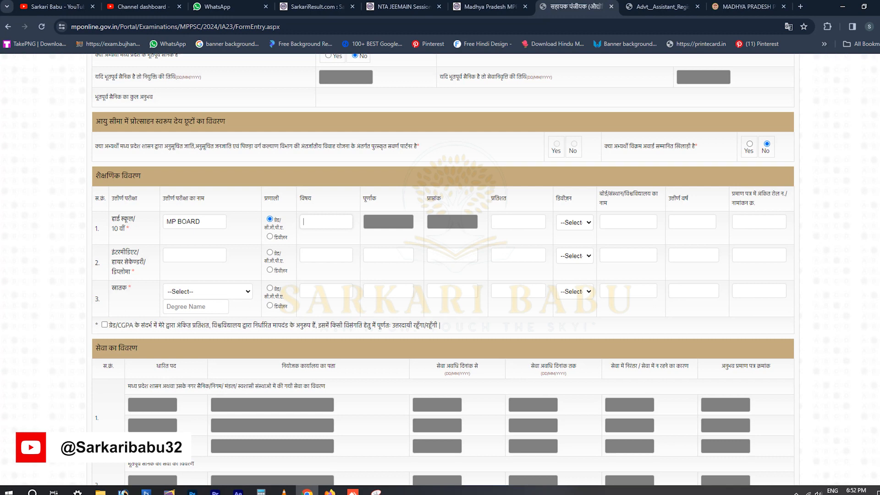
pyautogui.write('AB')
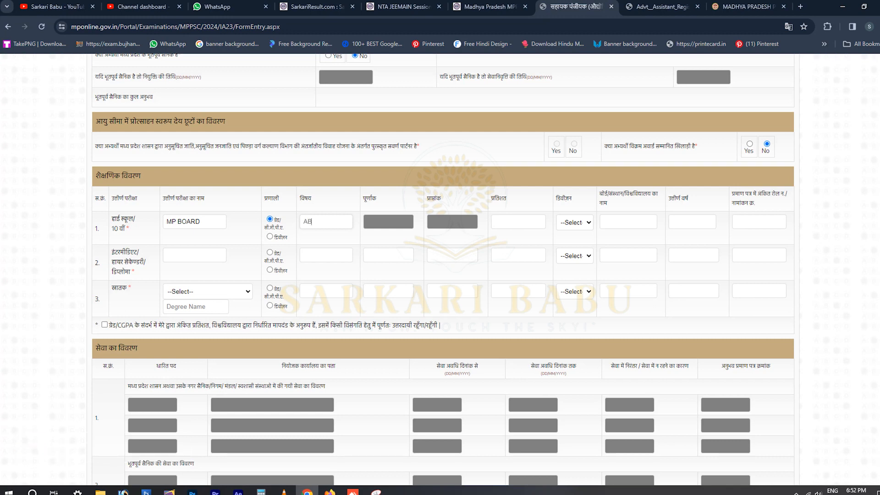
pyautogui.write('C SUBJECT')
pyautogui.press('Tab')
pyautogui.write('88')
pyautogui.click(574, 223)
pyautogui.click(574, 243)
pyautogui.click(628, 222)
# Replace the high school exam name with 'Highschool'.
pyautogui.click(201, 222)
pyautogui.hotkey('ctrl', 'a')
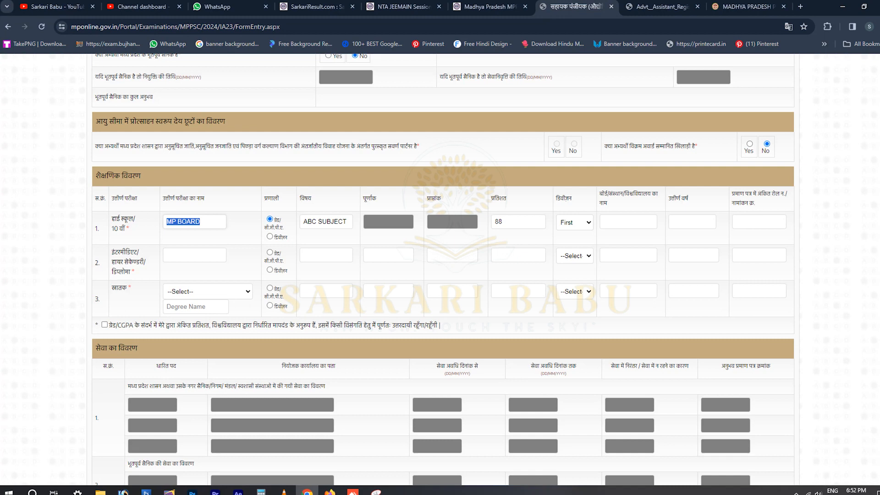
pyautogui.write('high')
pyautogui.press('BackSpace')
pyautogui.press('BackSpace')
pyautogui.press('BackSpace')
pyautogui.press('BackSpace')
pyautogui.write('Highschool')
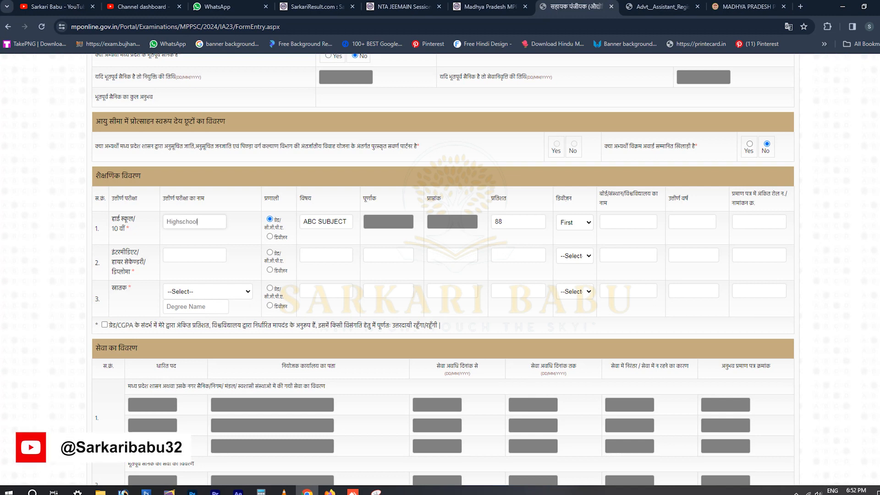
pyautogui.click(628, 222)
# Complete the high school row with board MP BOARD, passing year 2010 and the roll number.
pyautogui.write('MP BOARD')
pyautogui.press('Tab')
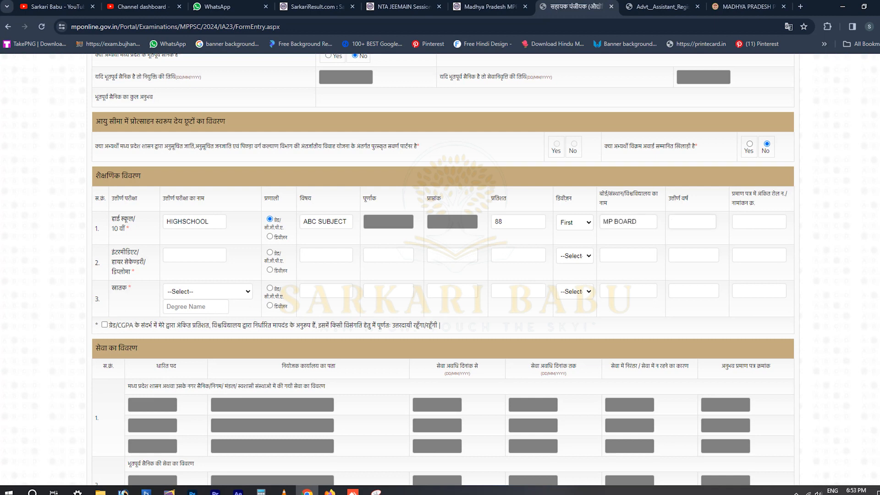
pyautogui.write('20')
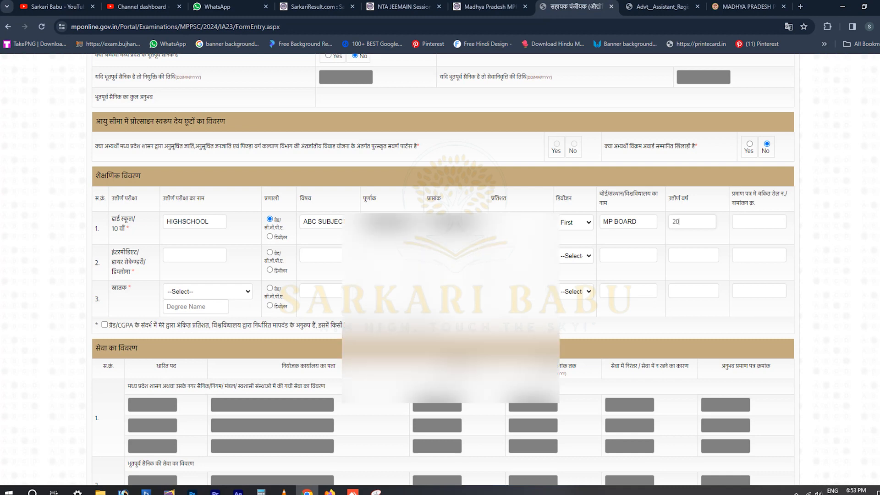
pyautogui.write('10')
pyautogui.press('Tab')
pyautogui.write('852963')
# Fill the intermediate row (89%, 2012) and BSC PCM row (Bhopal University, 75%, 2015).
pyautogui.press('Tab')
pyautogui.write('INTEMEDIAET')
pyautogui.press('BackSpace')
pyautogui.press('BackSpace')
pyautogui.press('BackSpace')
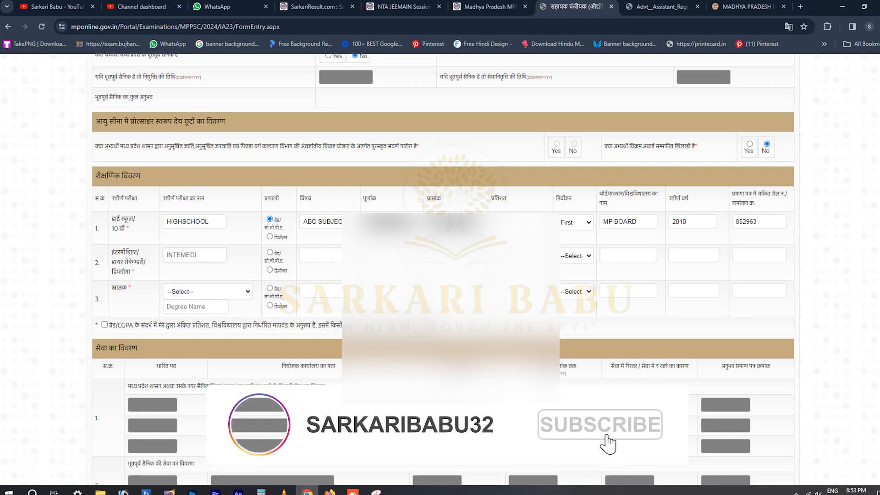
pyautogui.write('ATE')
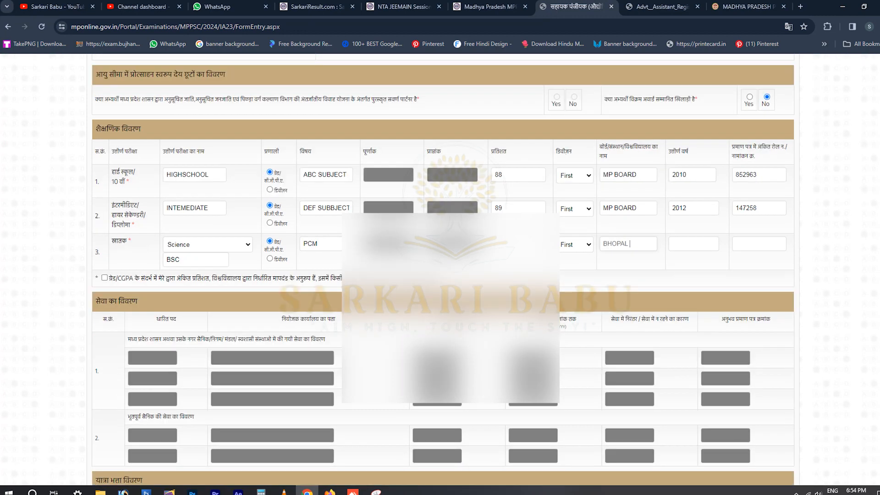
pyautogui.write('UNIVERSITY')
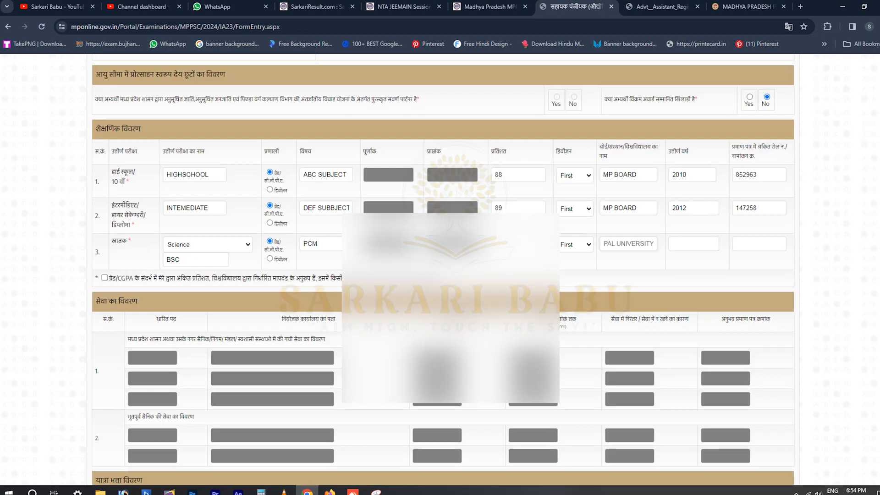
pyautogui.press('Tab')
pyautogui.write('2015')
pyautogui.press('Tab')
pyautogui.write('789456')
# Accept the grade/CGPA percentage declaration and answer Yes to claiming travel allowance.
pyautogui.scroll(-1, 443, 270)
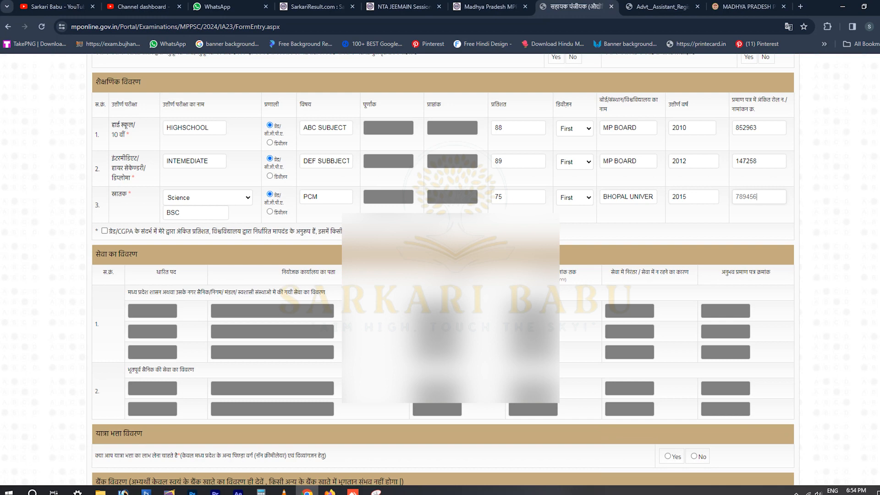
pyautogui.click(104, 230)
pyautogui.scroll(-2, 443, 270)
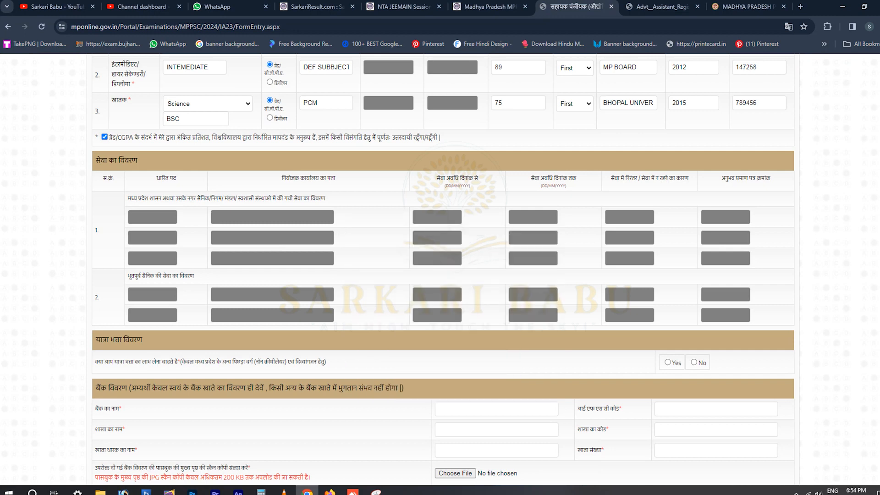
pyautogui.scroll(-4, 443, 270)
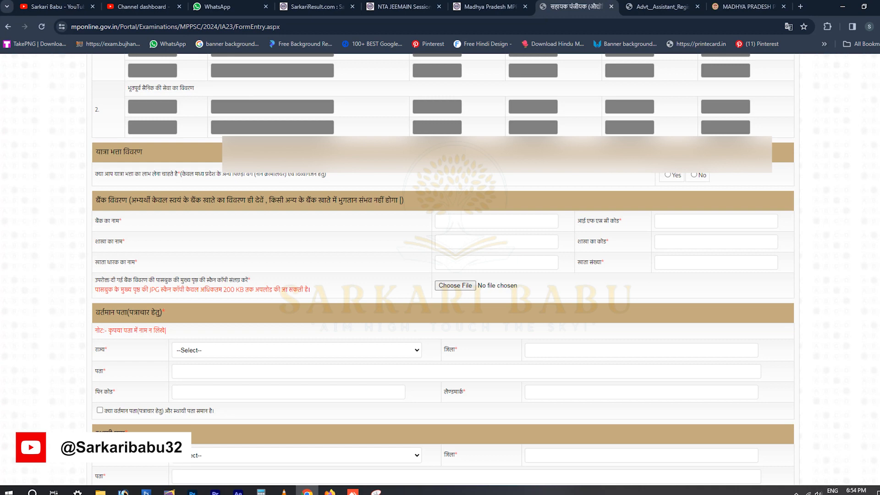
pyautogui.moveTo(180, 174); pyautogui.dragTo(326, 175)
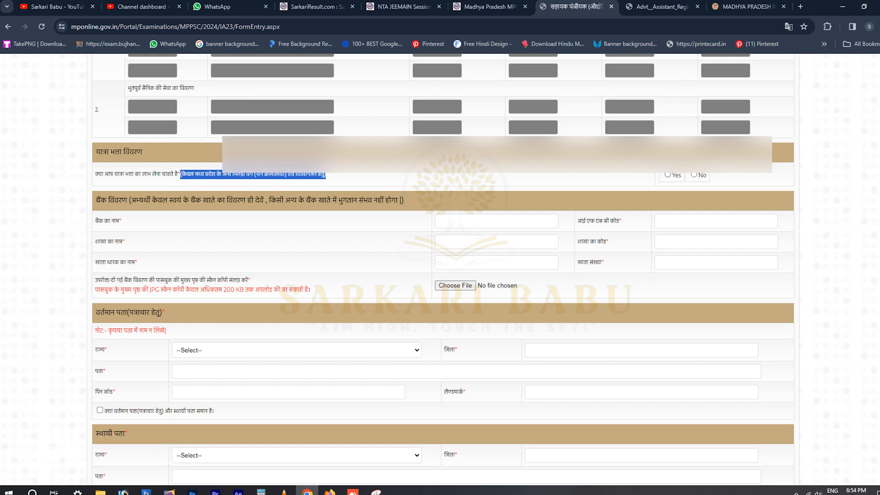
pyautogui.click(339, 168)
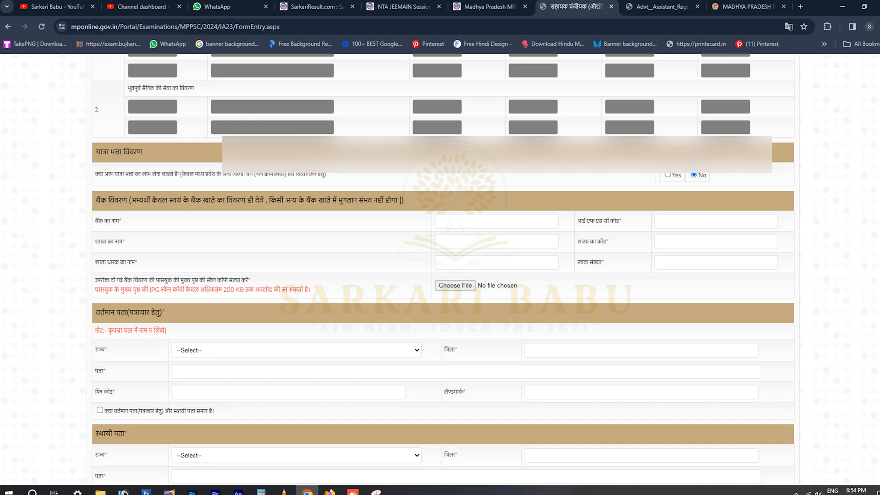
pyautogui.click(668, 175)
# Enter the applicant's current Bhopal address.
pyautogui.scroll(-1, 443, 275)
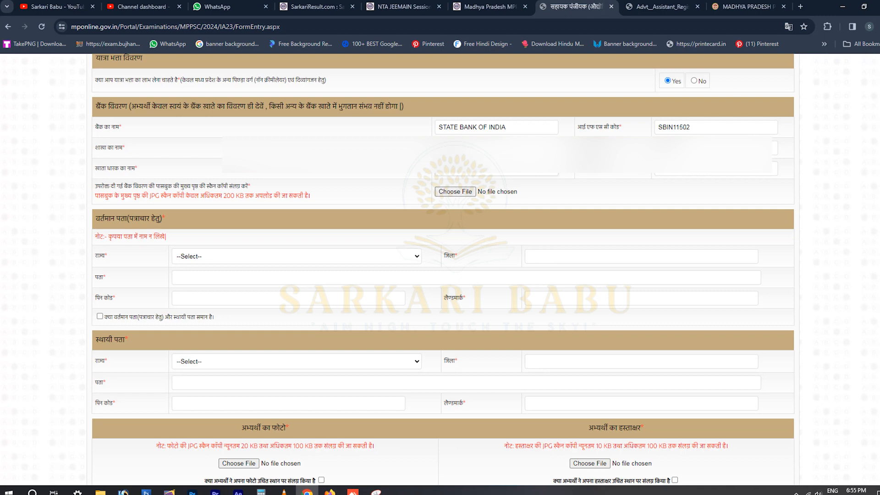
pyautogui.moveTo(131, 107); pyautogui.dragTo(277, 107)
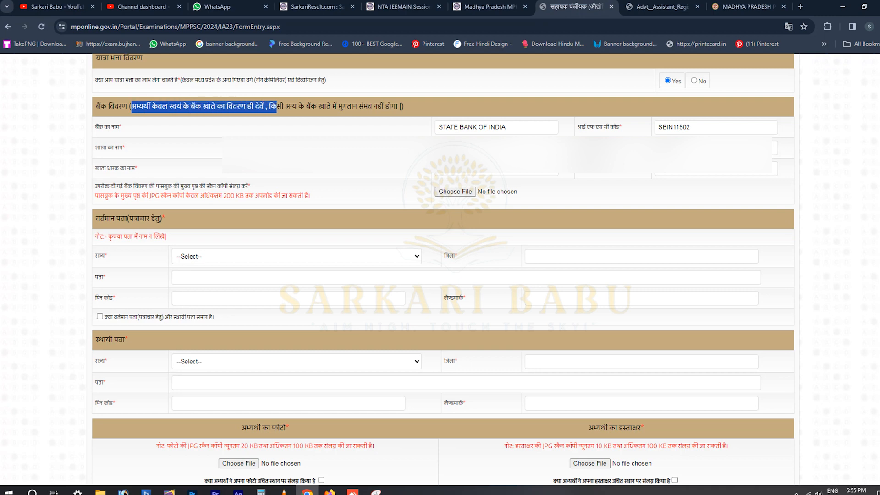
pyautogui.click(277, 106)
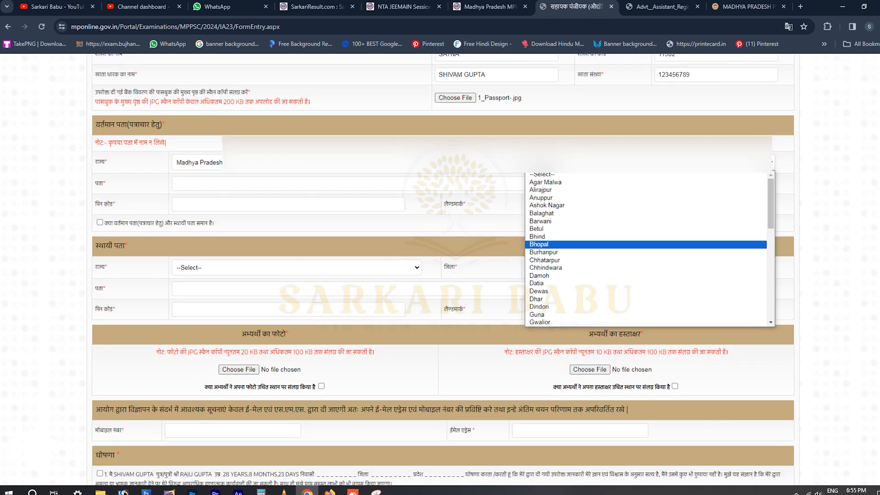
pyautogui.write('ABC ROAD BHOPAL MADHYAPRADESH')
# Tick the same-address option for the permanent address and scroll through the photo and signature section.
pyautogui.press('Left')
pyautogui.press('Left')
pyautogui.press('Left')
pyautogui.press('Left')
pyautogui.press('Left')
pyautogui.press('Left')
pyautogui.press('Left')
pyautogui.press('Tab')
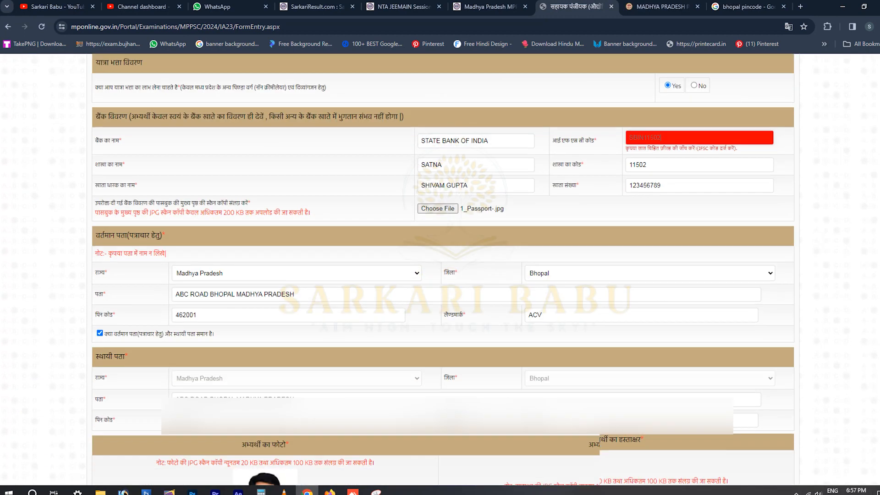
pyautogui.press('space')
pyautogui.scroll(-1, 443, 270)
pyautogui.scroll(-1, 443, 271)
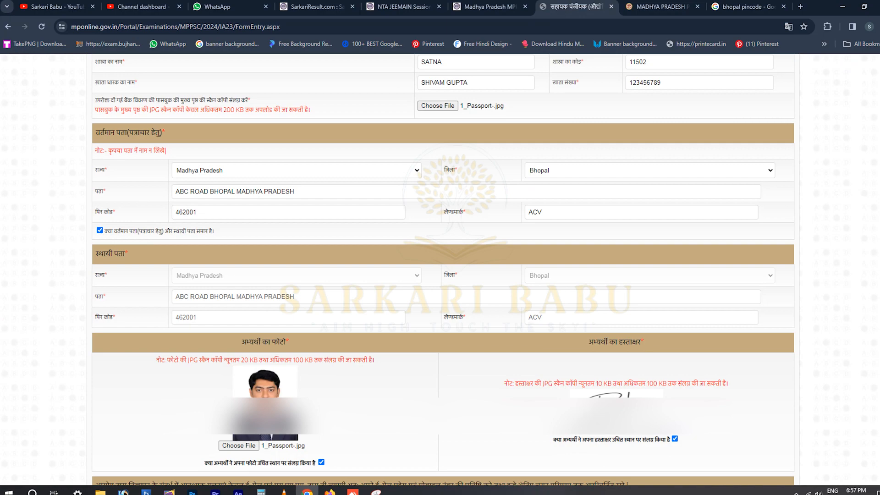
pyautogui.scroll(-2, 443, 271)
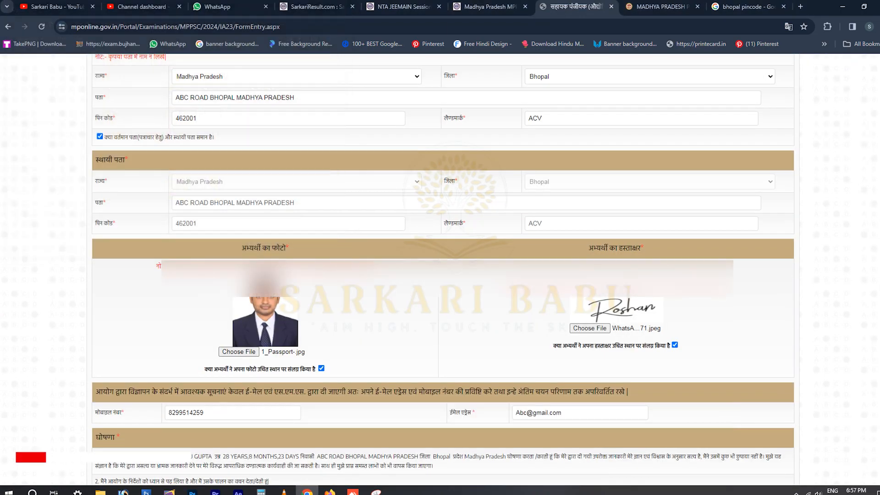
pyautogui.scroll(-2, 442, 270)
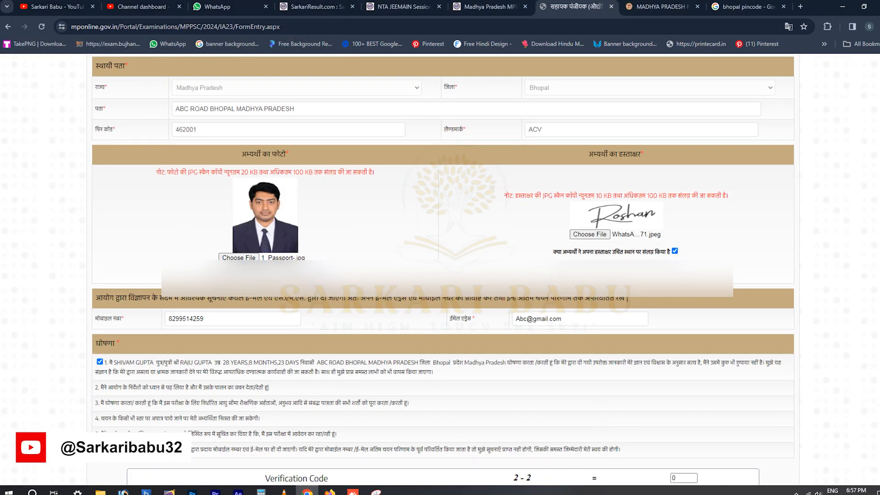
pyautogui.scroll(-1, 443, 271)
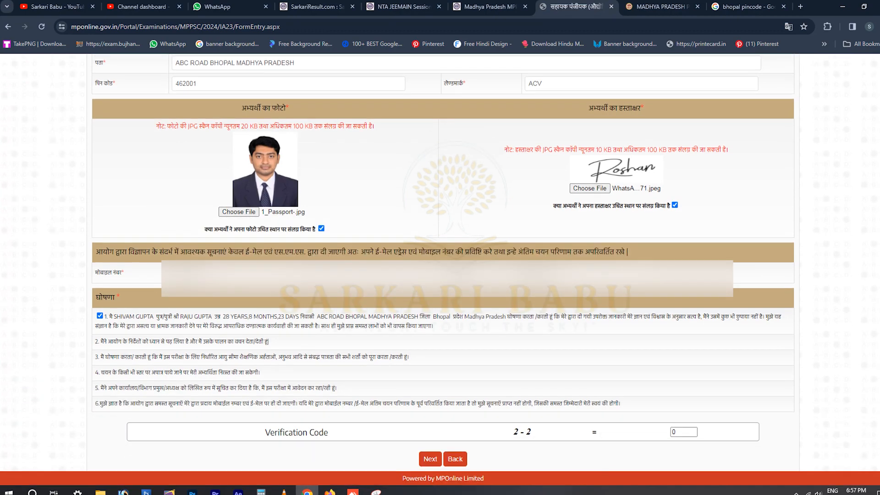
pyautogui.scroll(6, 443, 270)
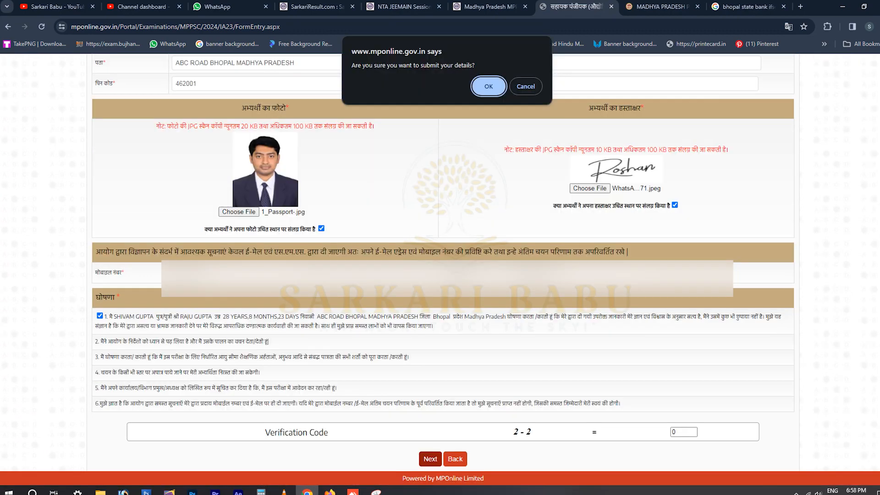
# Re-tick the first declaration point and submit the Assistant Registrar 2023 form, accepting every confirmation alert.
pyautogui.press('Return')
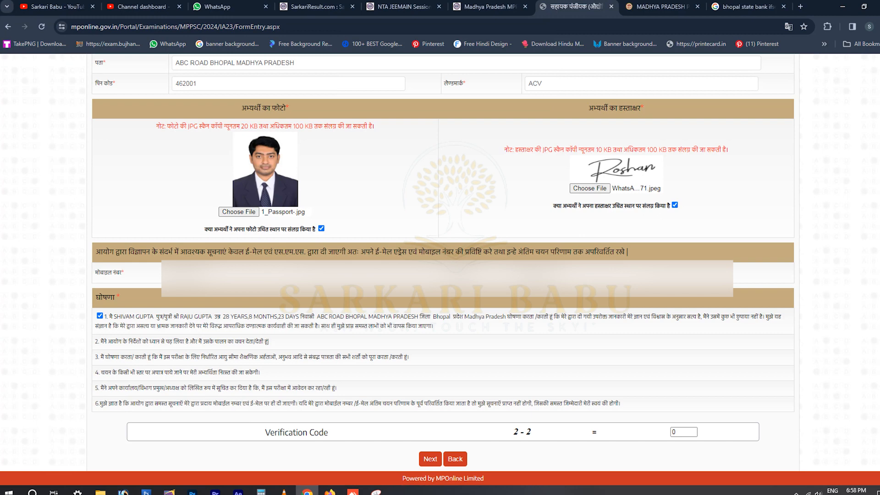
pyautogui.click(100, 315)
pyautogui.click(100, 316)
pyautogui.click(430, 459)
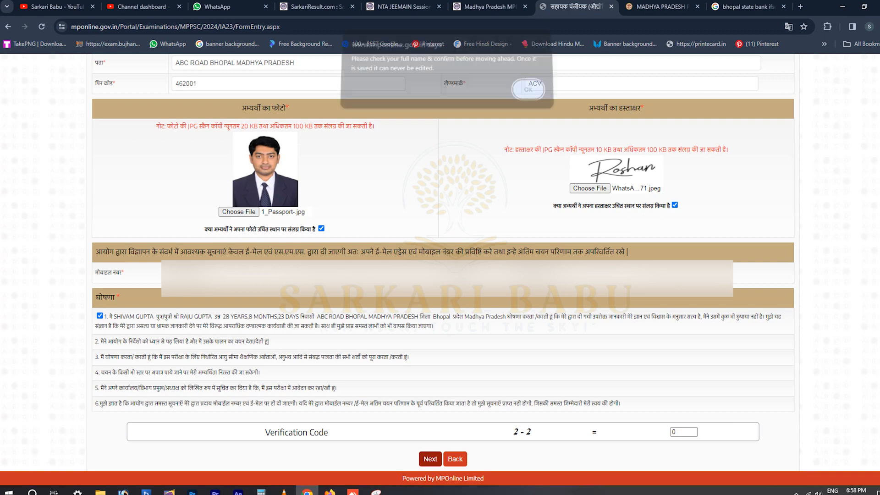
pyautogui.press('Return')
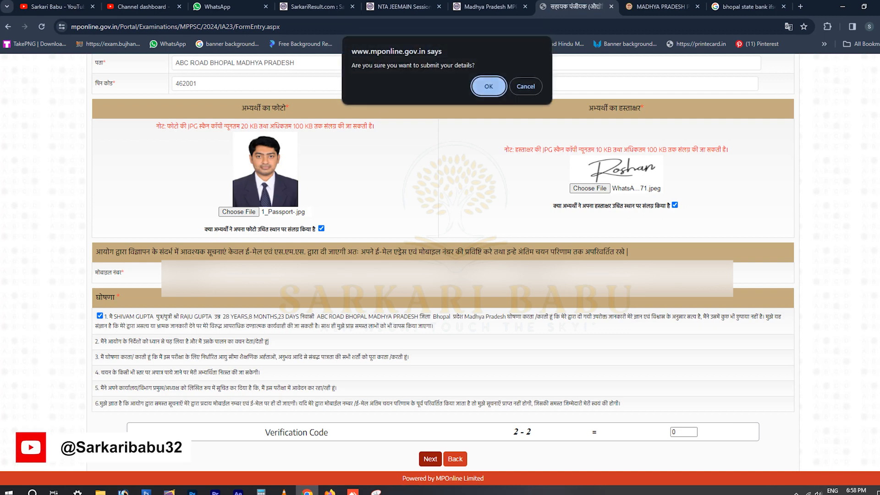
pyautogui.press('Return')
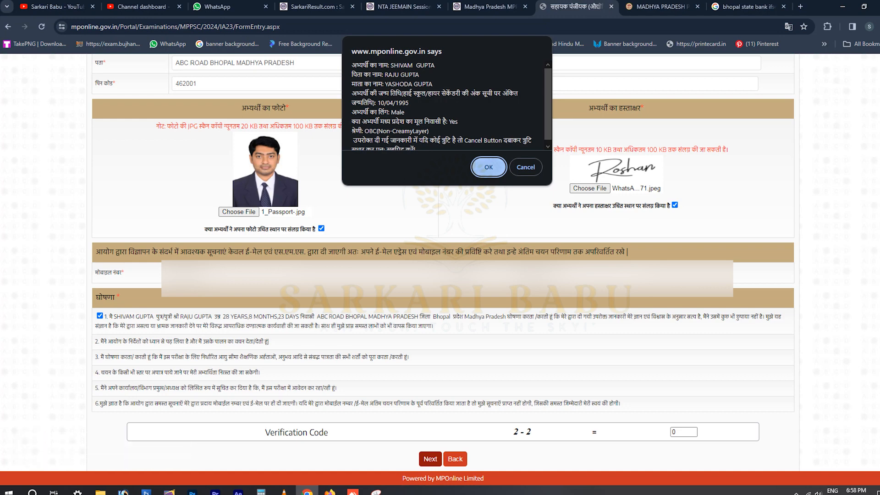
pyautogui.press('Return')
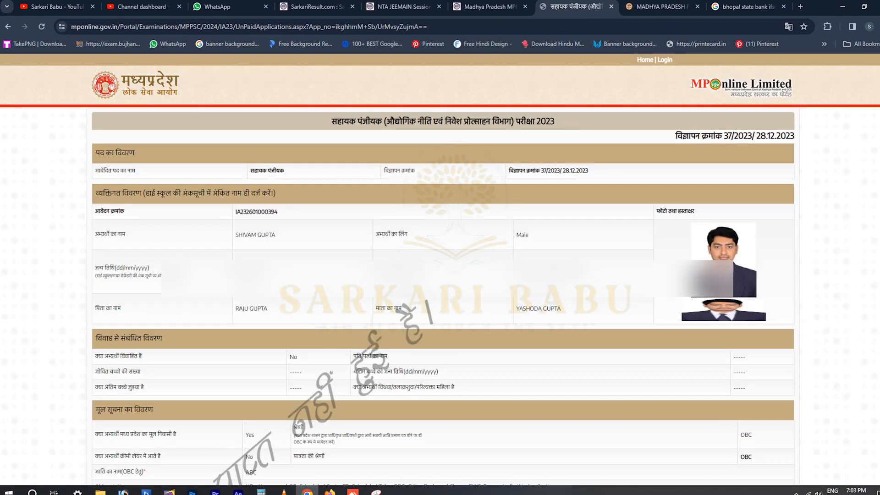
# Proceed from the application preview to payment of the ₹290 fee and show the UPI options.
pyautogui.scroll(-1, 440, 275)
pyautogui.scroll(-5, 440, 275)
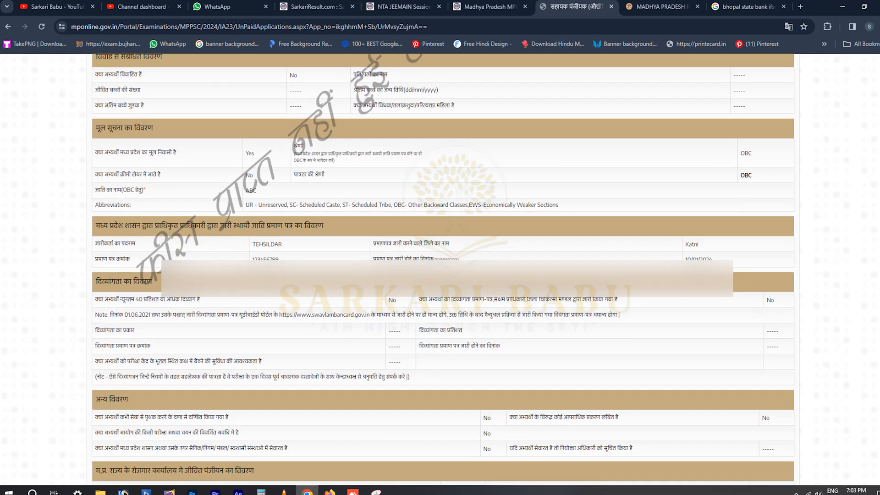
pyautogui.scroll(-3, 440, 275)
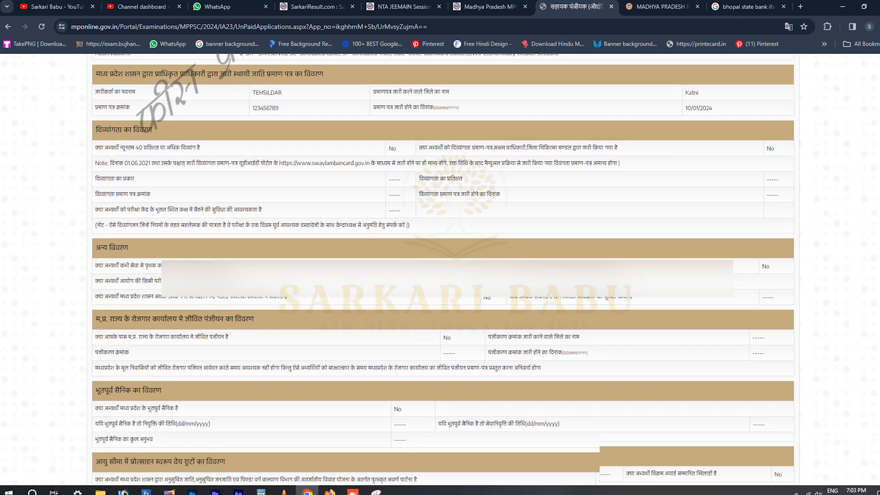
pyautogui.scroll(-7, 440, 275)
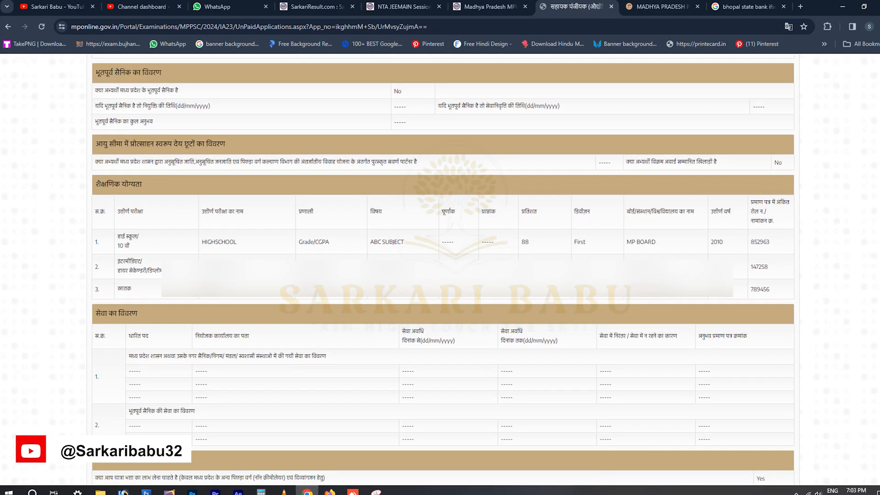
pyautogui.scroll(-2, 440, 275)
pyautogui.scroll(-4, 440, 275)
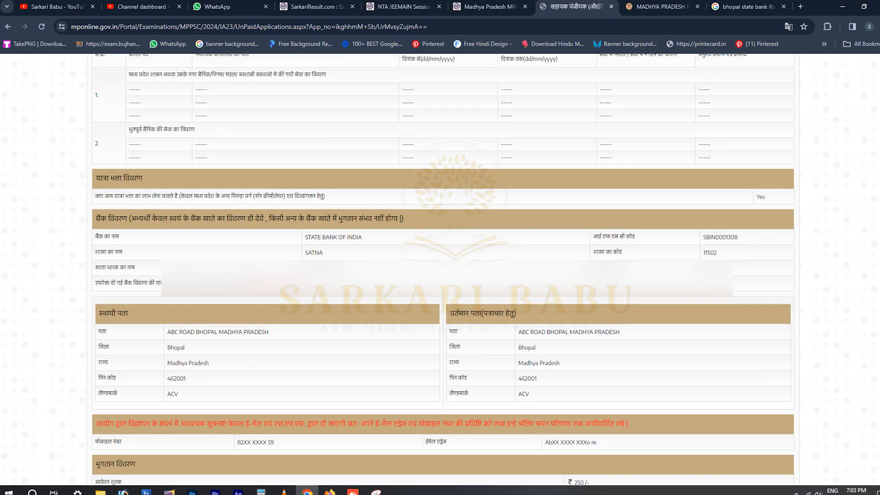
pyautogui.scroll(-3, 440, 275)
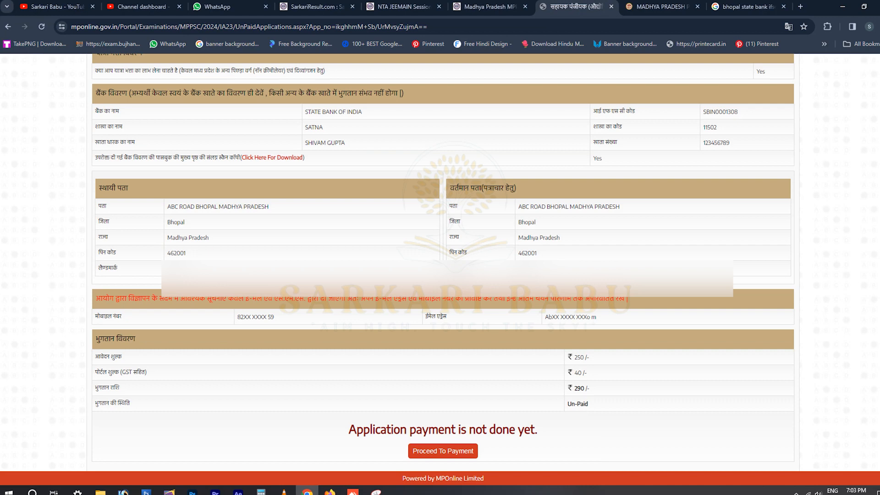
pyautogui.click(442, 451)
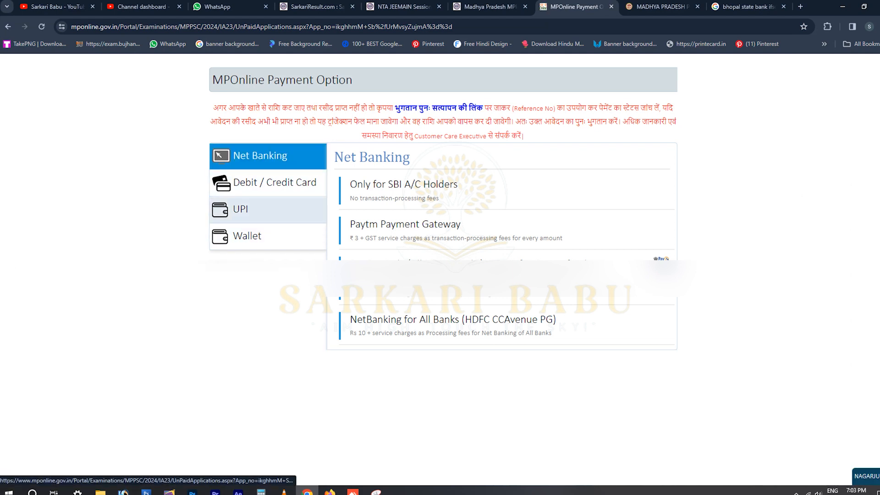
pyautogui.click(240, 209)
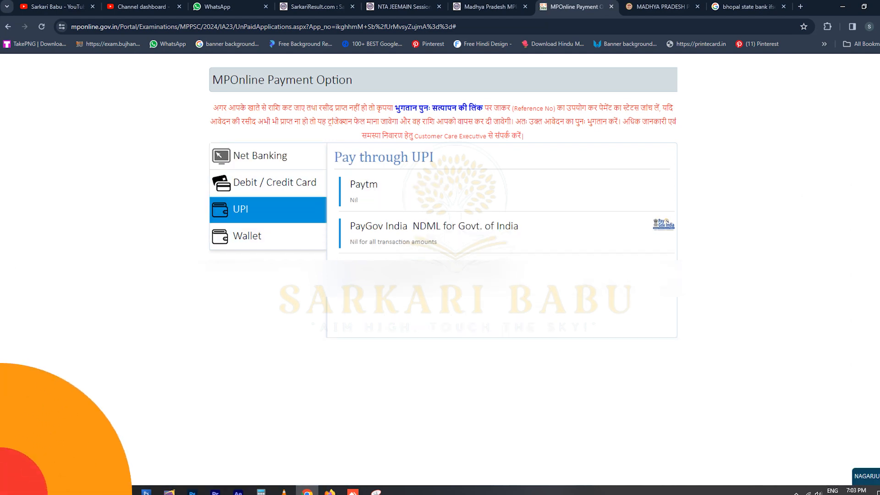